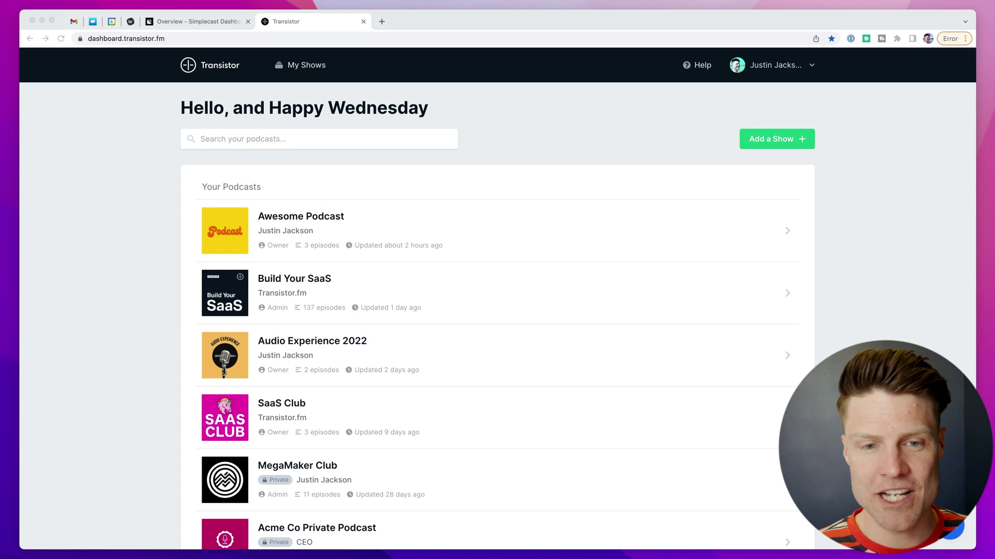
Step: Start adding a show, try an Apple Podcasts search for 'Podcast Champion', then choose direct RSS entry
click(873, 238)
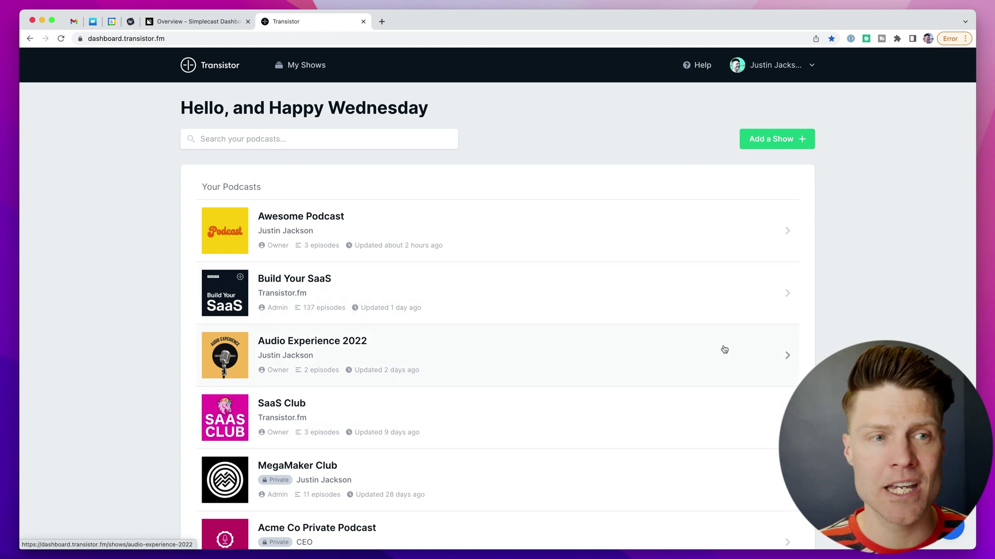
click(783, 143)
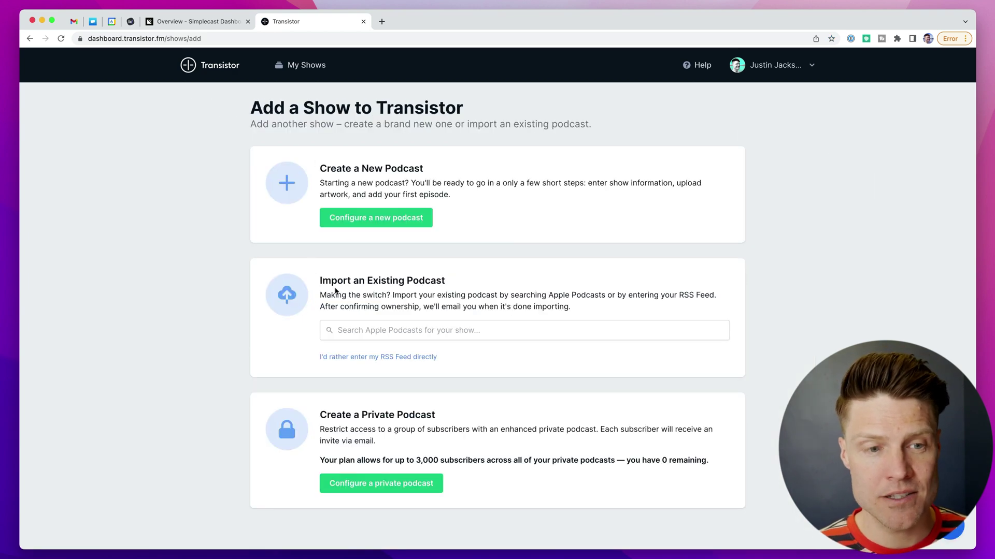
click(424, 333)
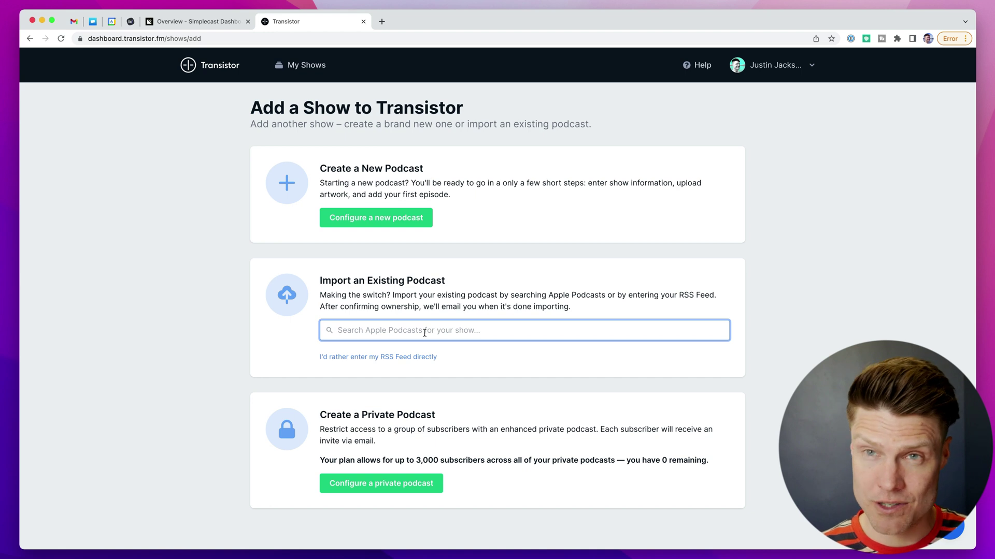
text(Podcast )
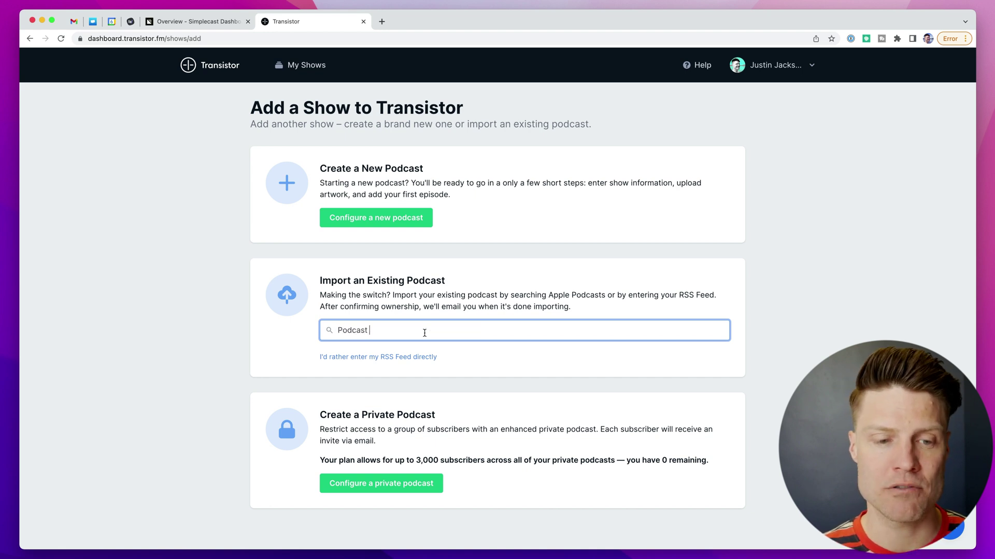
text(Champion)
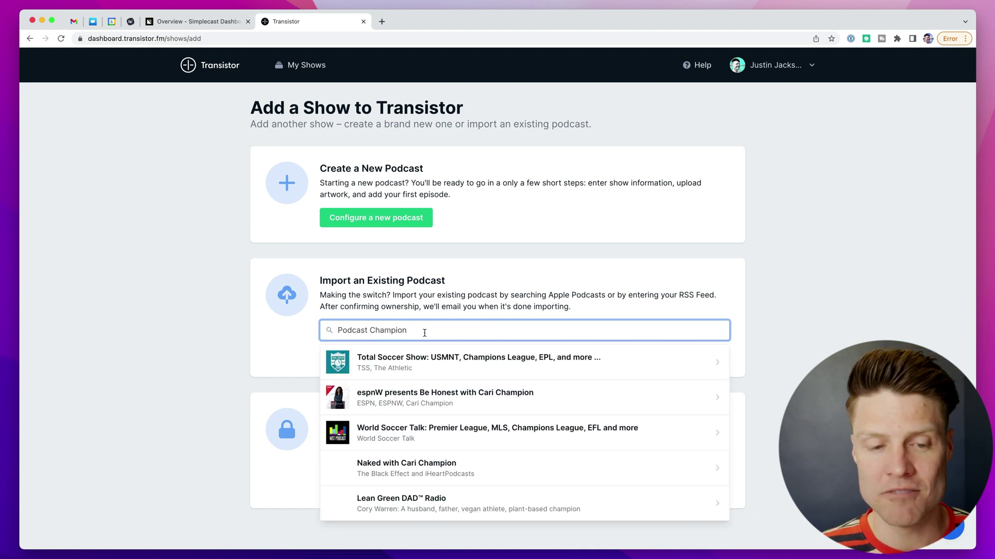
scroll(480, 438, down, 1)
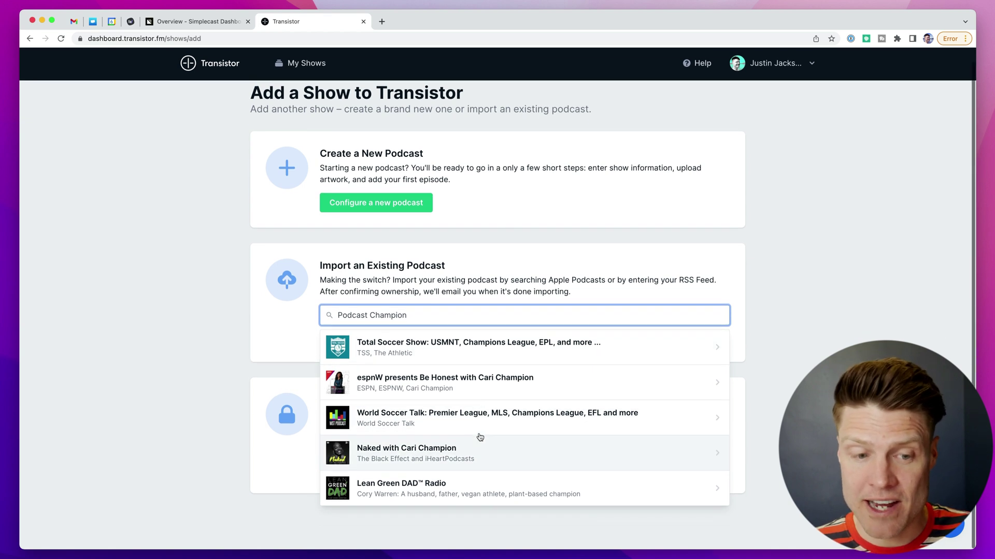
click(251, 328)
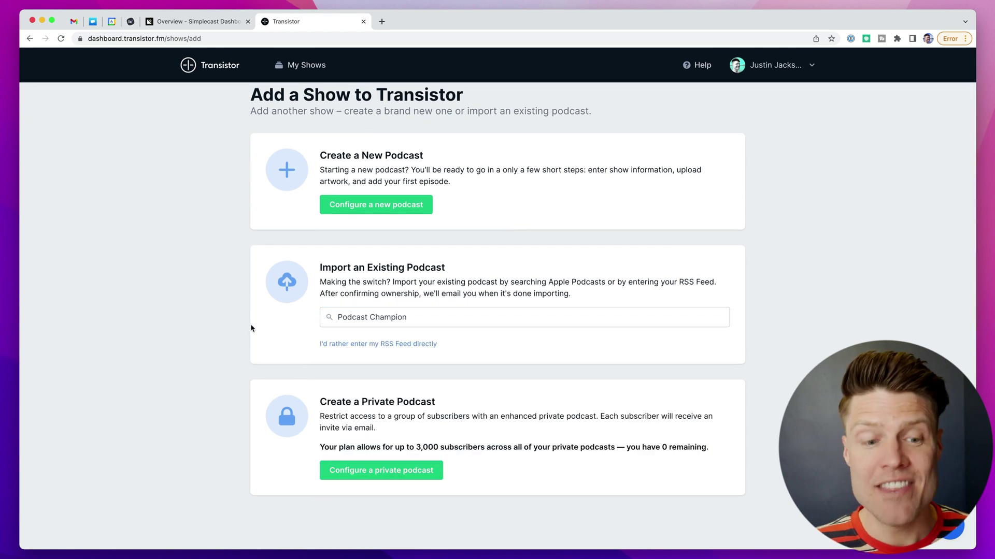
click(357, 345)
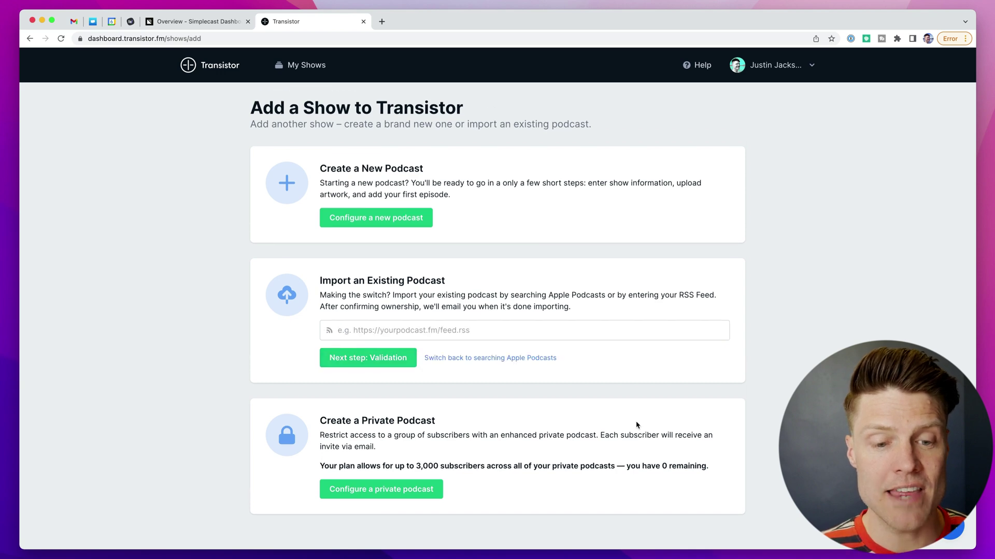
Step: Copy Podcast Champion's Simplecast Main Feed URL from its Distribution settings, back to Transistor
click(198, 21)
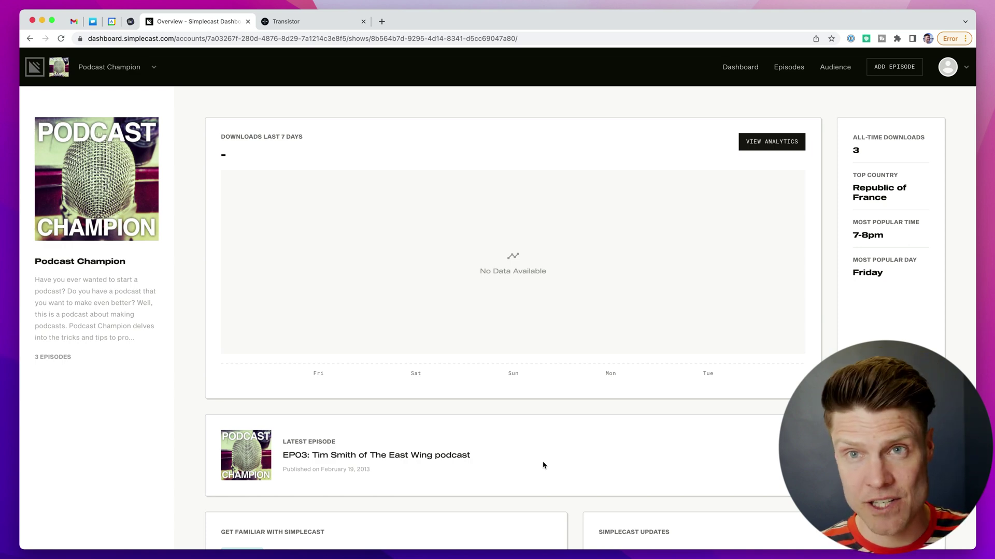
click(115, 70)
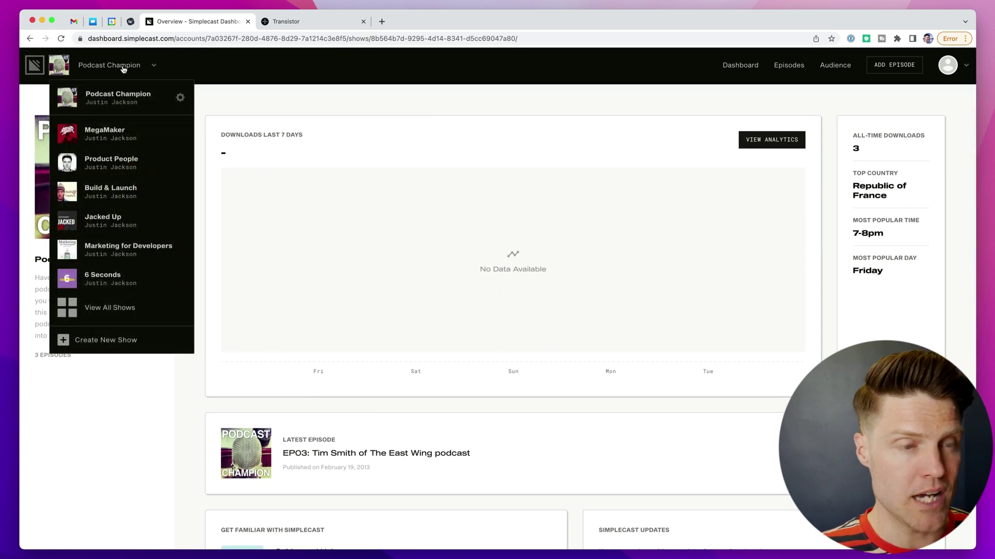
click(180, 100)
click(48, 165)
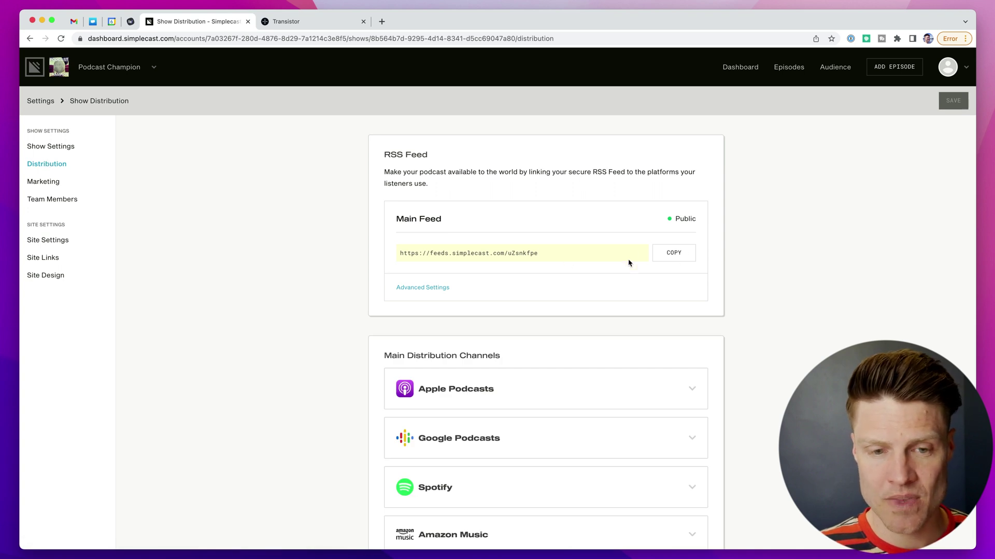
click(675, 258)
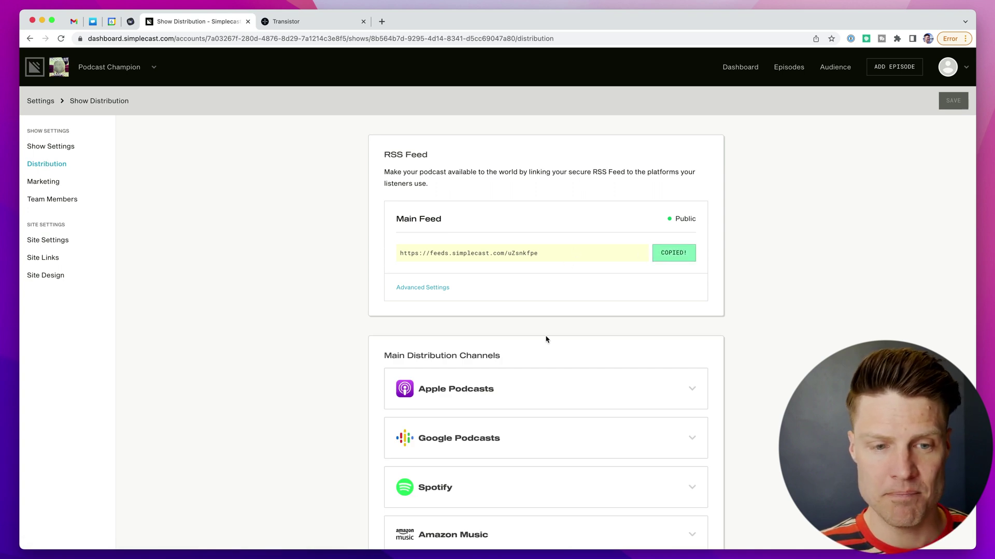
click(329, 28)
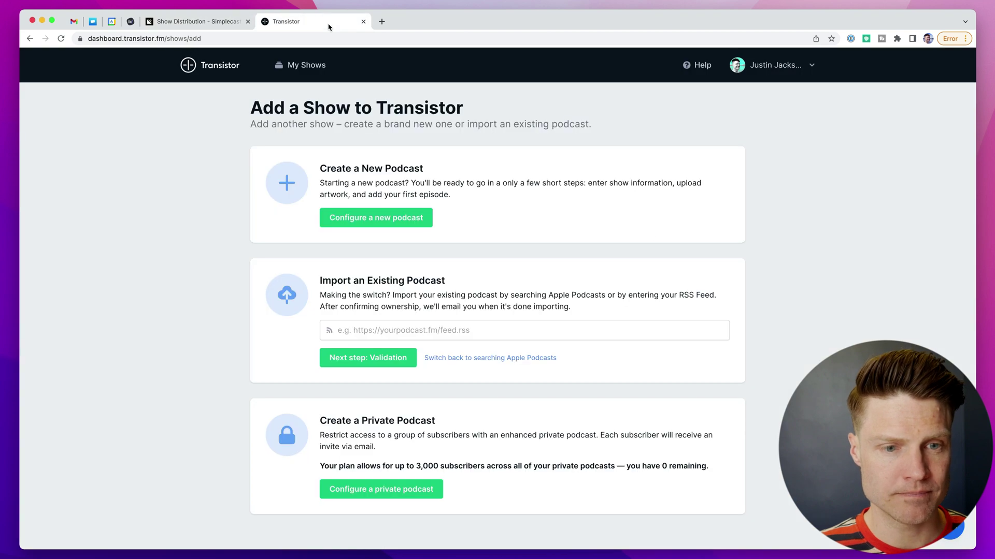
Step: Paste the Simplecast feed URL, validate it, and send then open the ownership verification email
click(511, 330)
key(super+v)
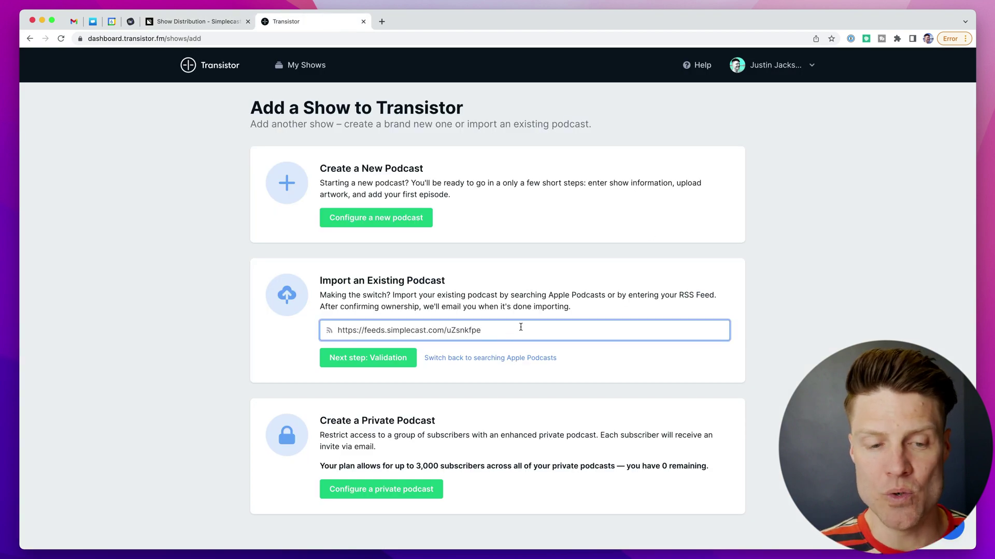
click(366, 361)
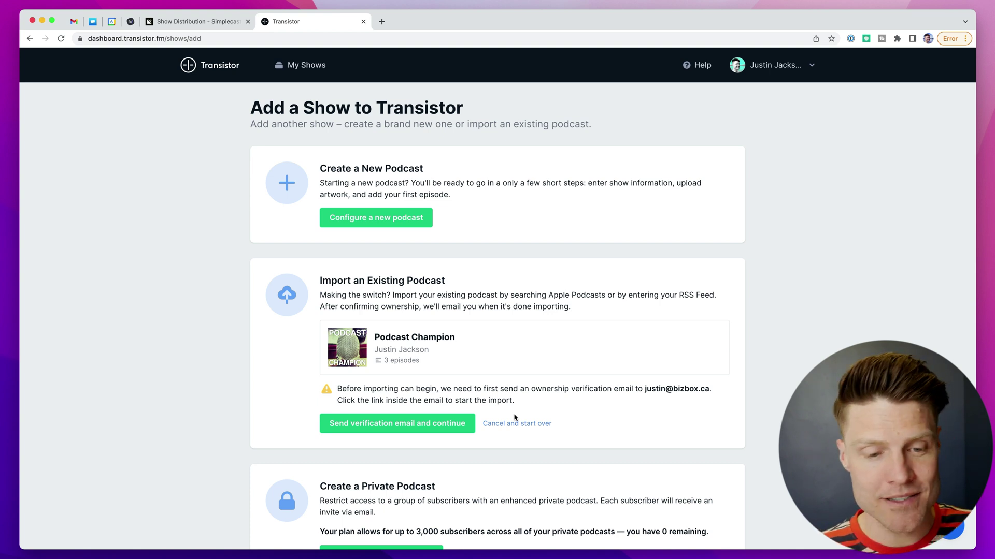
click(413, 423)
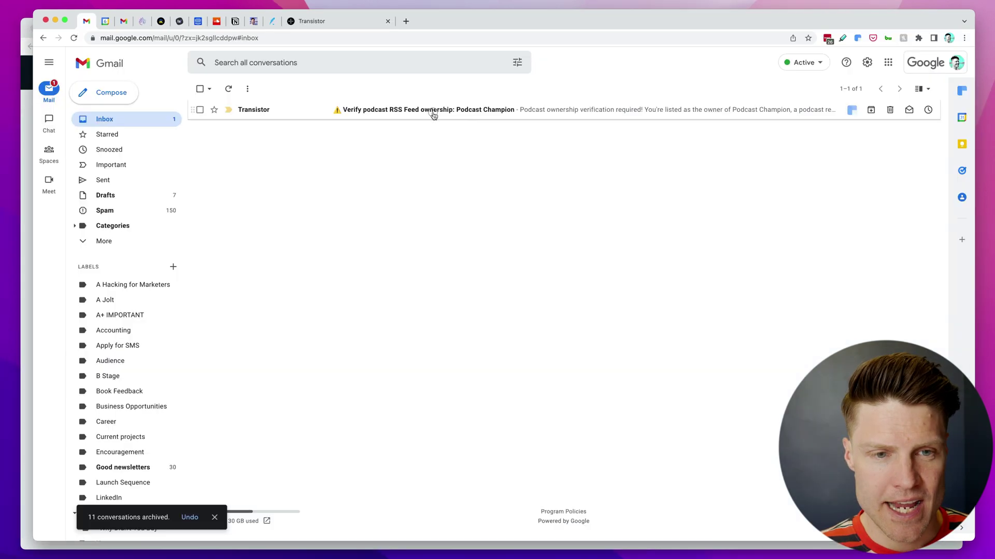
click(434, 110)
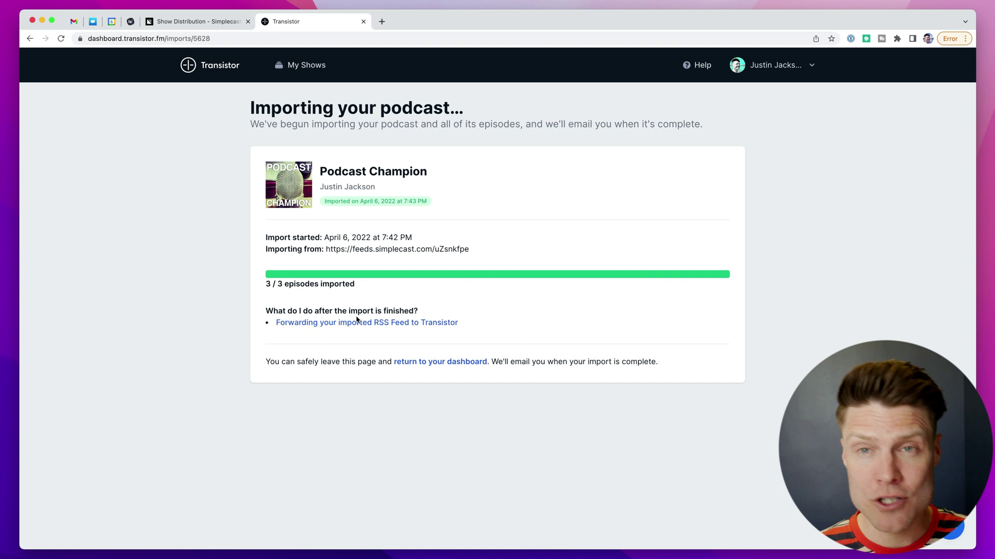
Step: Copy Podcast Champion's new Transistor RSS feed URL, then return to the Simplecast tab
click(455, 361)
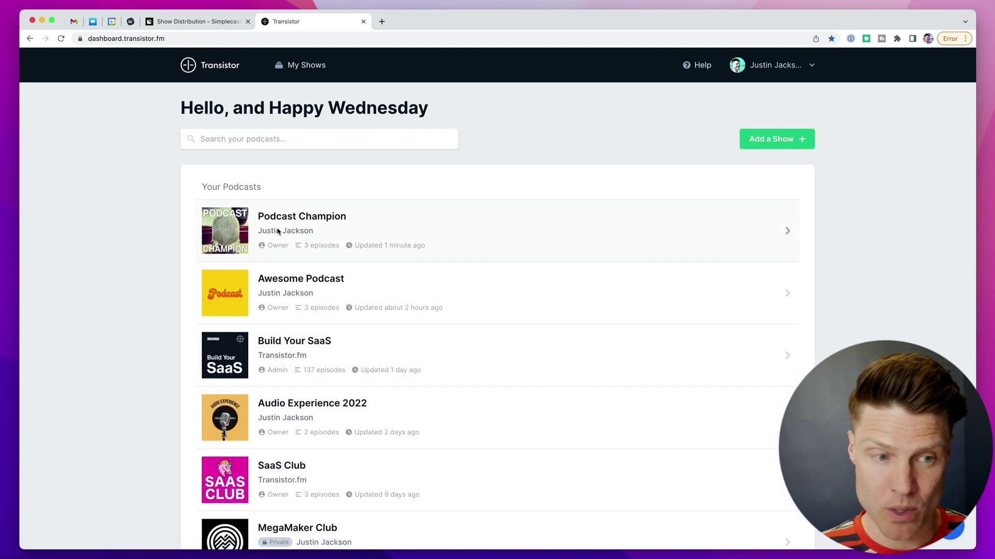
click(301, 222)
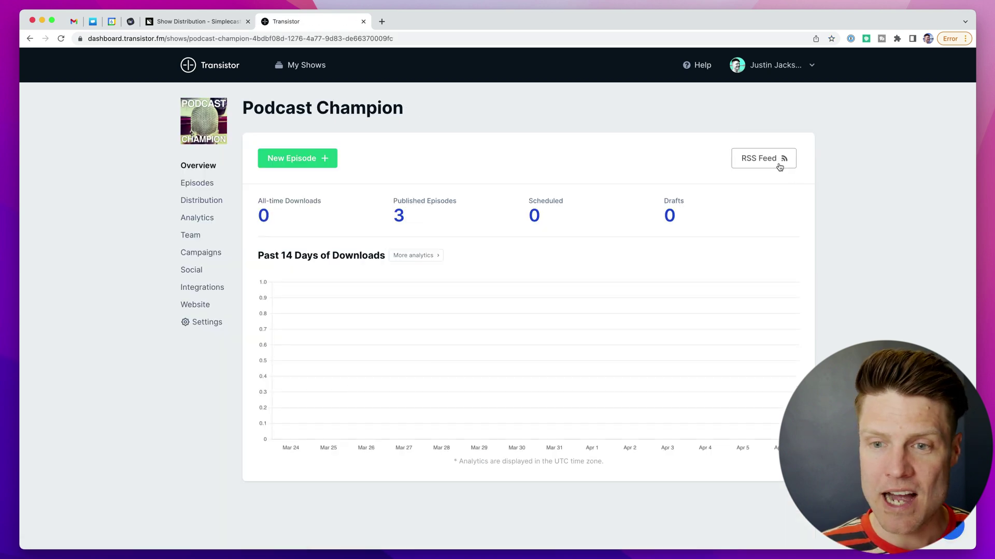
click(774, 159)
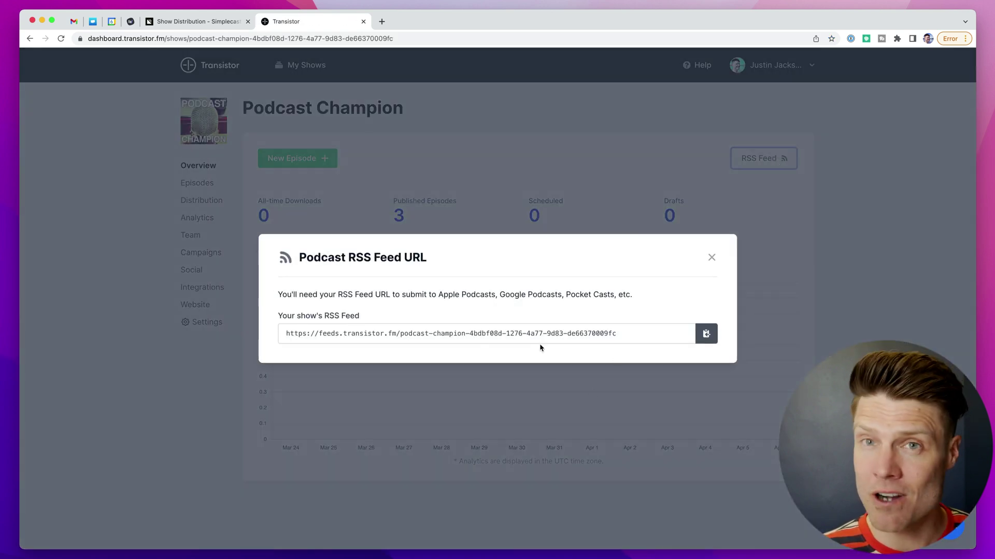
click(706, 334)
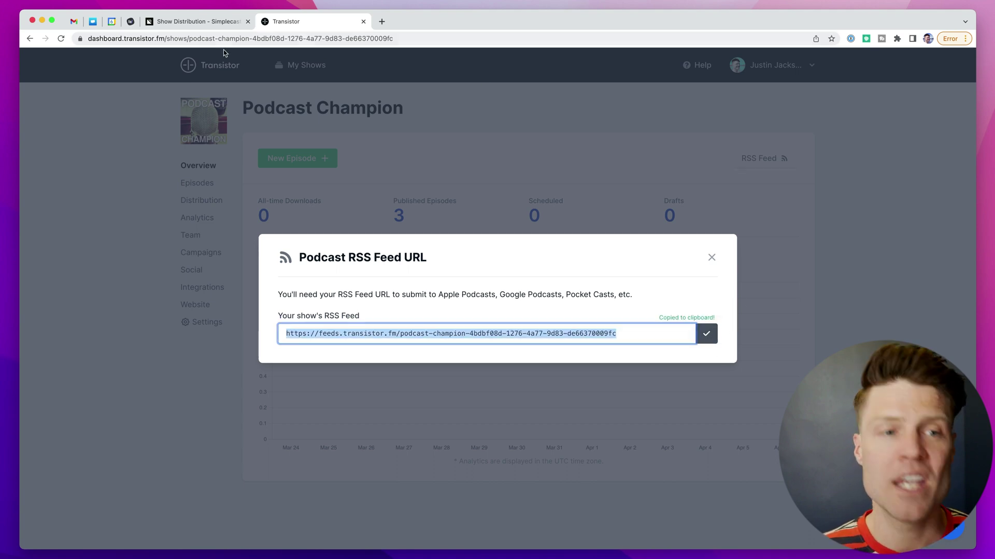
click(209, 21)
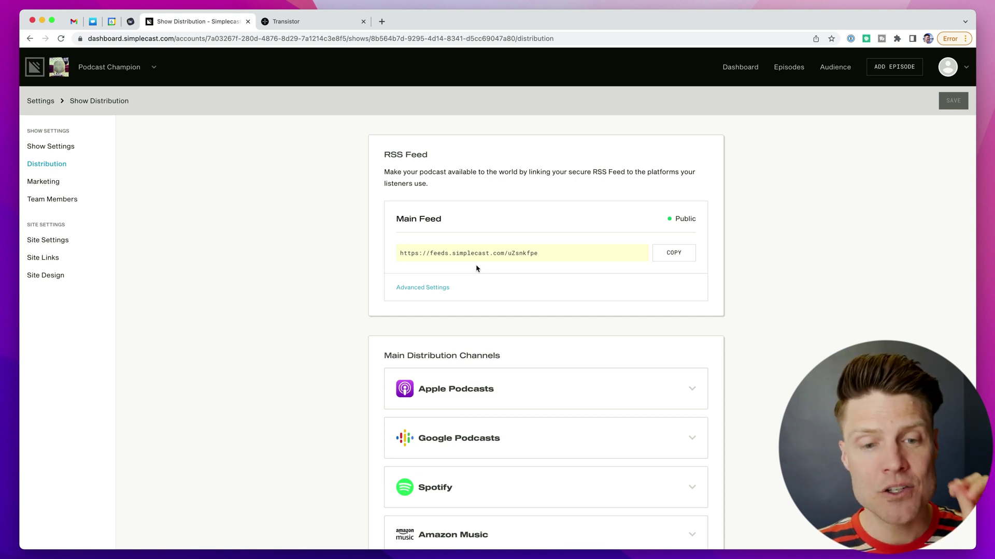
Step: Set the Main Feed's RSS Feed Redirect to the Transistor feed URL in Advanced Settings and save
click(422, 288)
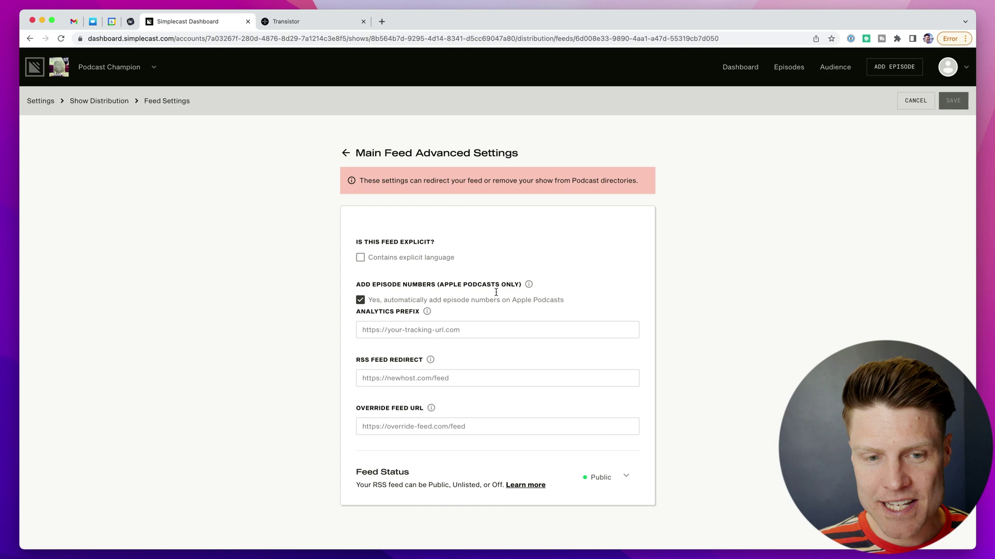
click(536, 4)
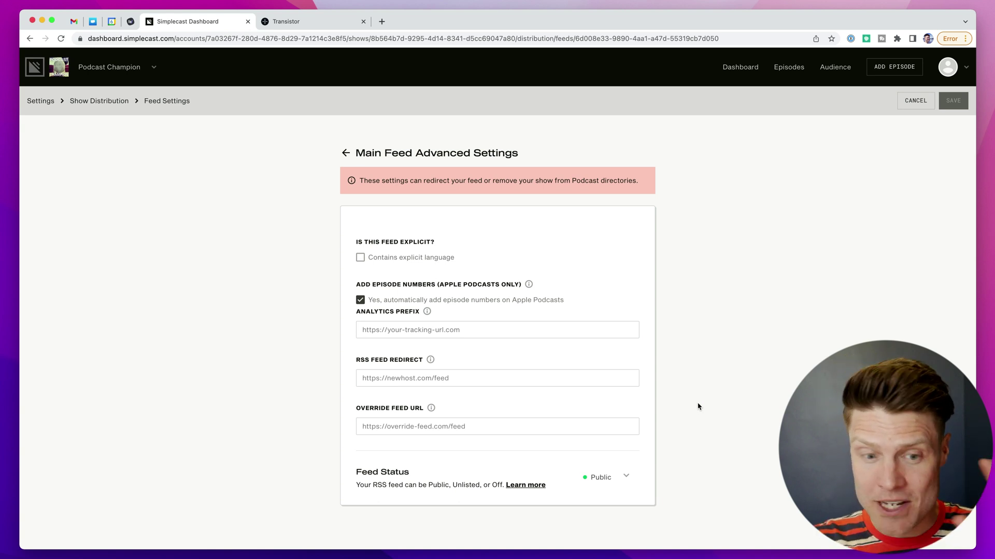
click(459, 376)
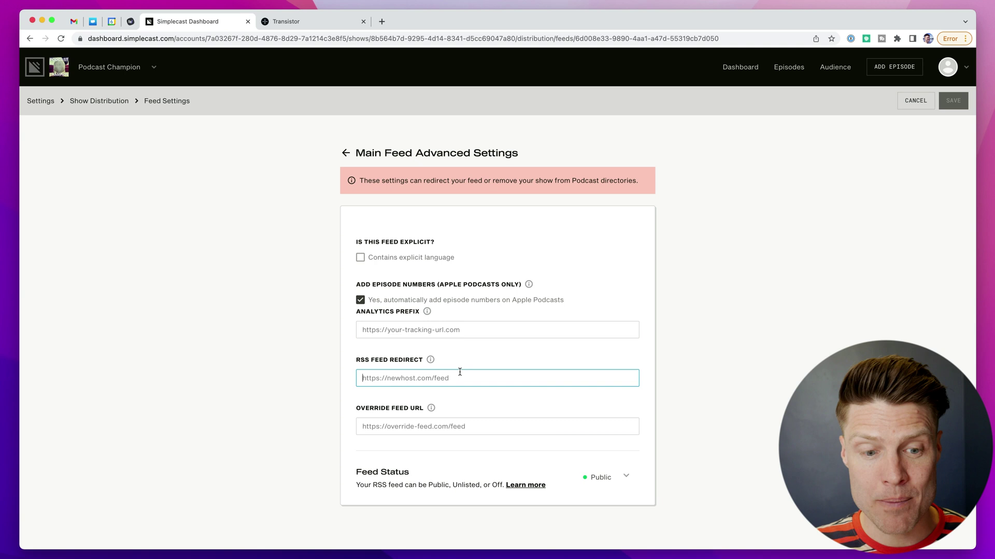
key(super+v)
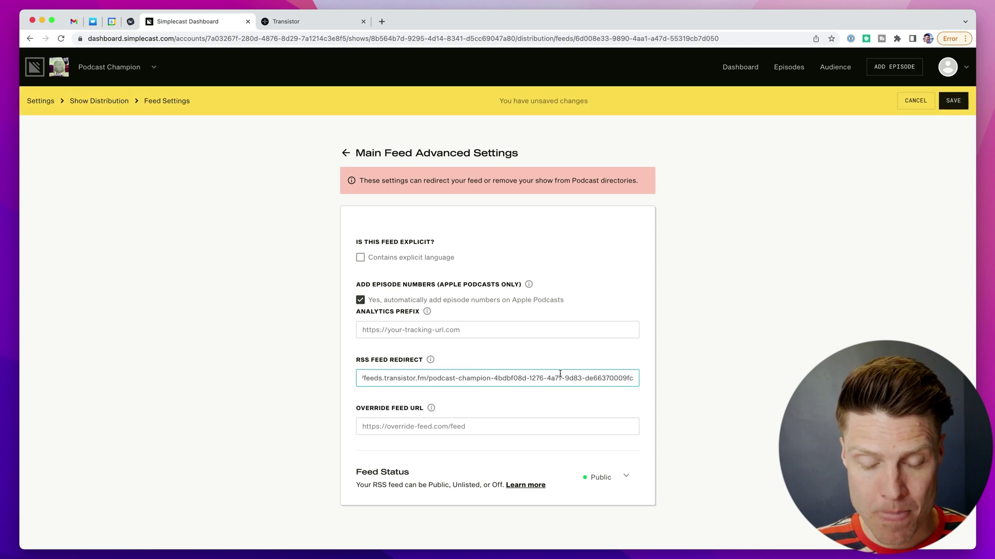
click(952, 102)
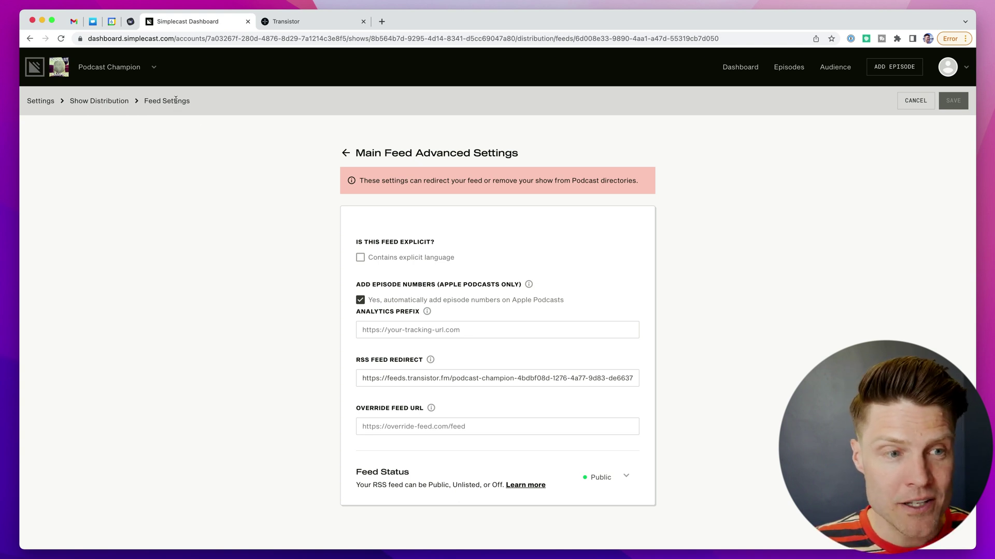
Step: Load the old Simplecast Main Feed URL in a new tab and confirm it redirects to transistor.fm
click(100, 100)
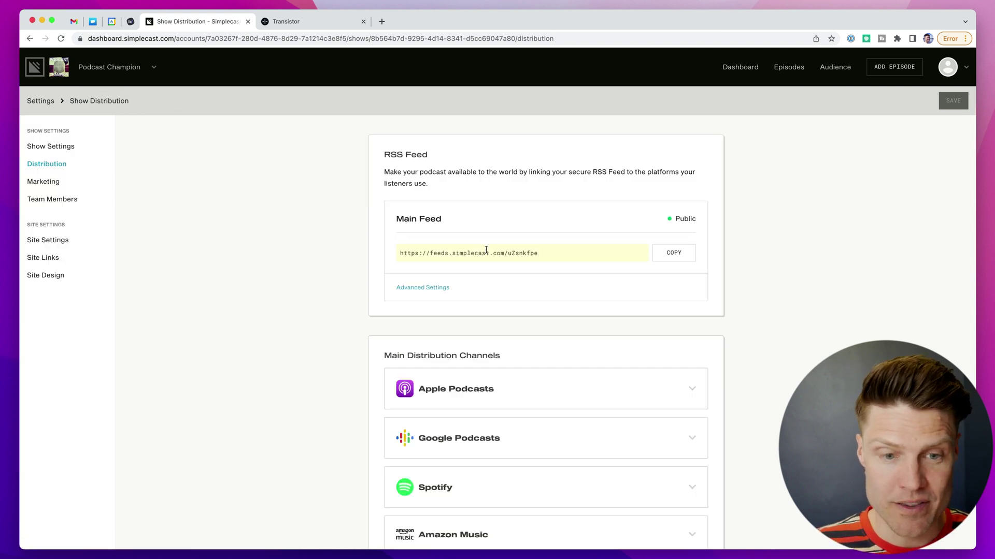
click(680, 259)
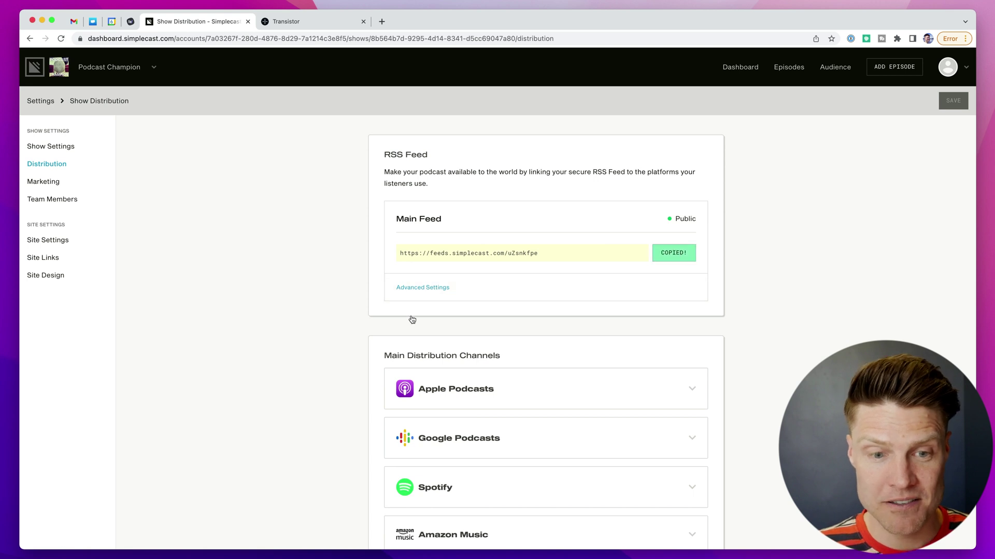
click(382, 22)
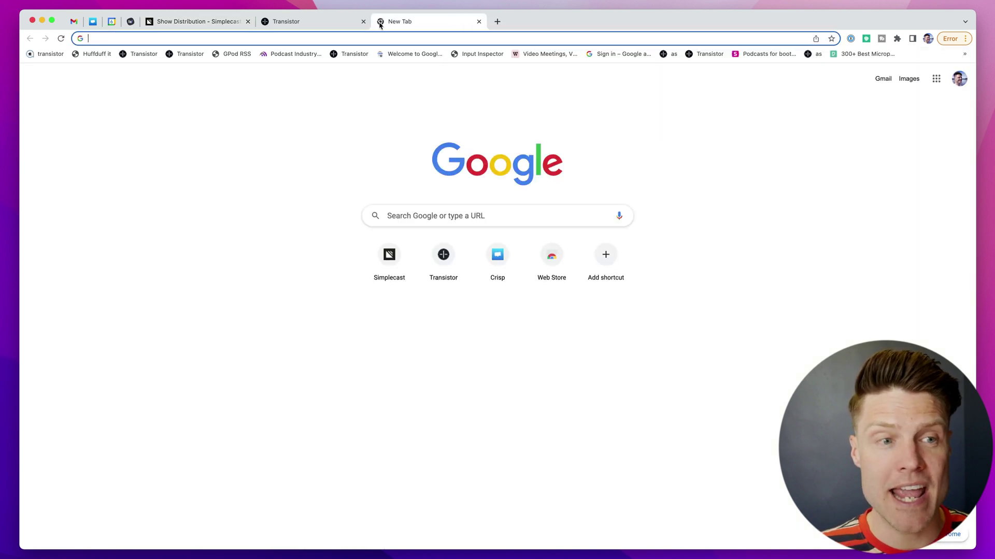
key(super+v)
key(Return)
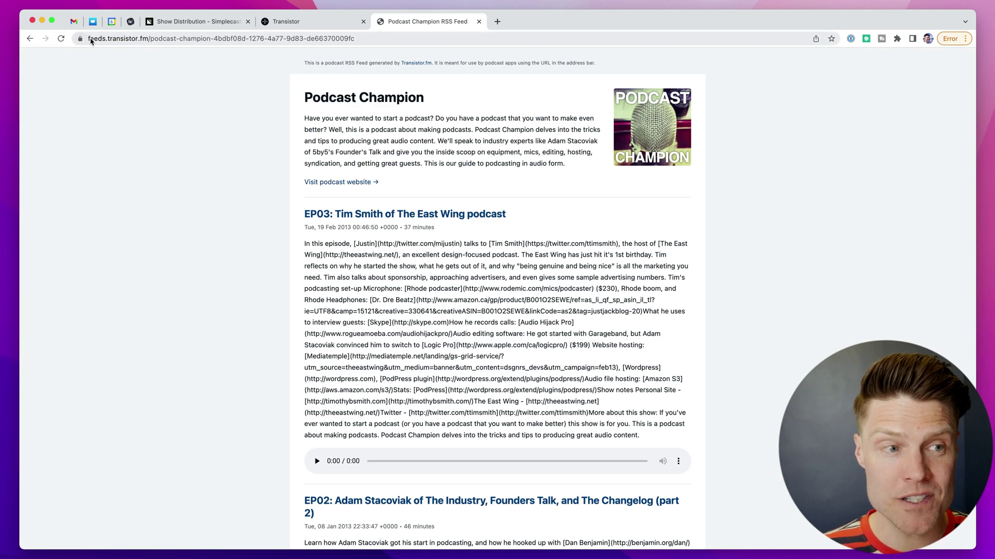
drag(86, 38, 202, 40)
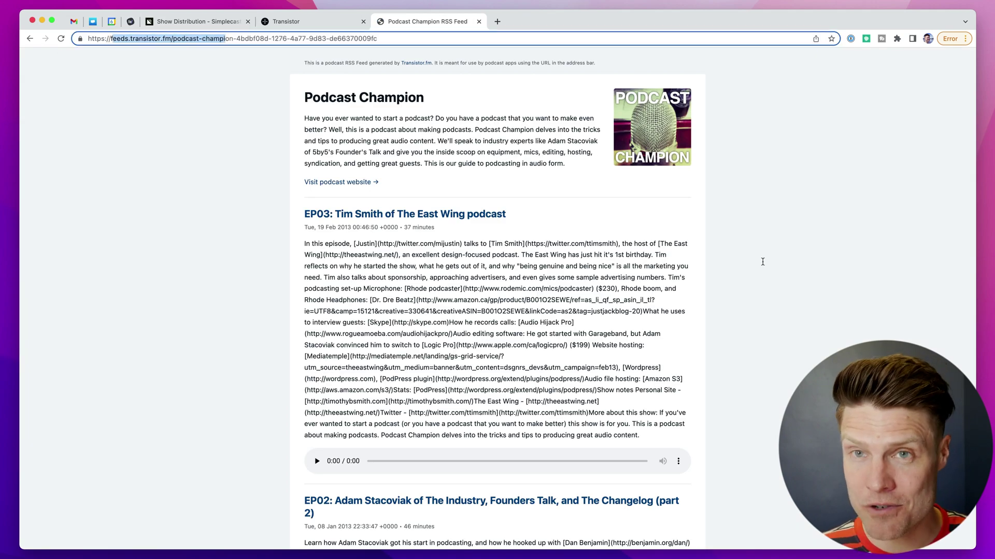
key(ctrl+shift+Tab)
key(ctrl+shift+Tab)
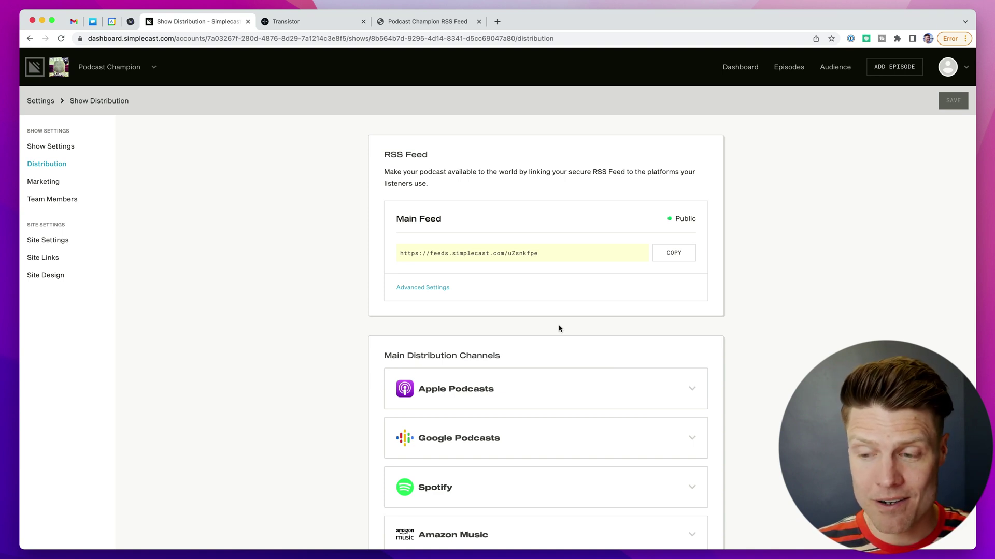
scroll(544, 370, down, 2)
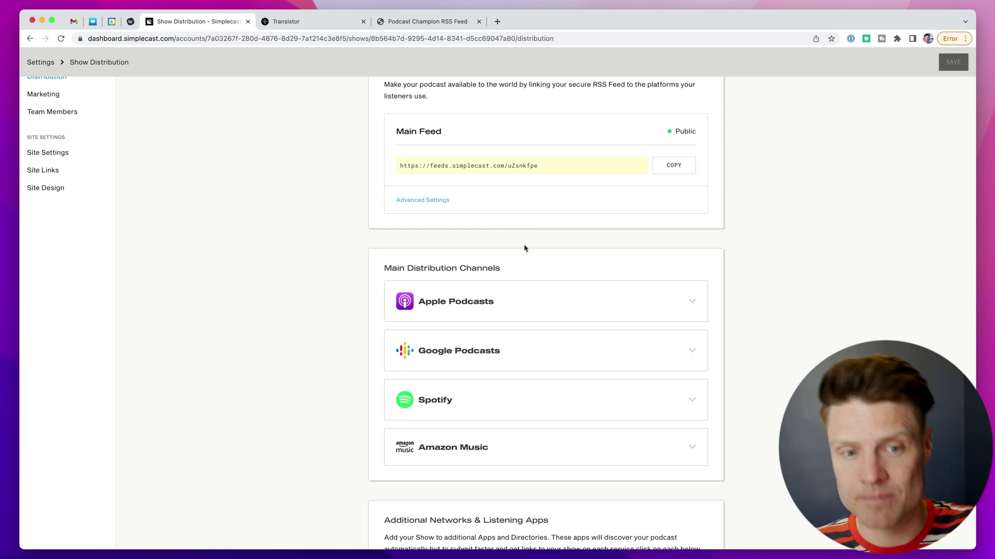
Step: Glance at the Transistor feed tab again, then return to the Simplecast tab
click(398, 23)
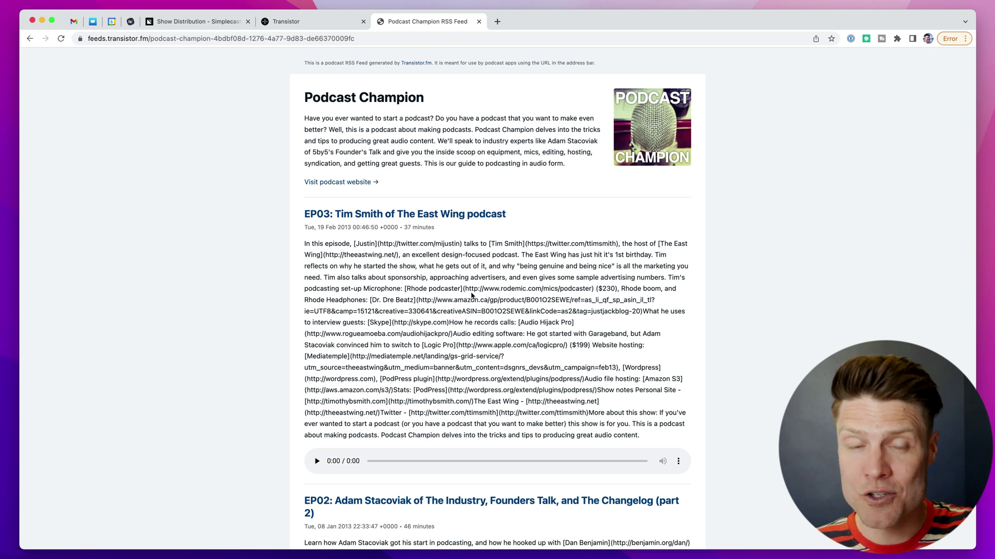
click(206, 21)
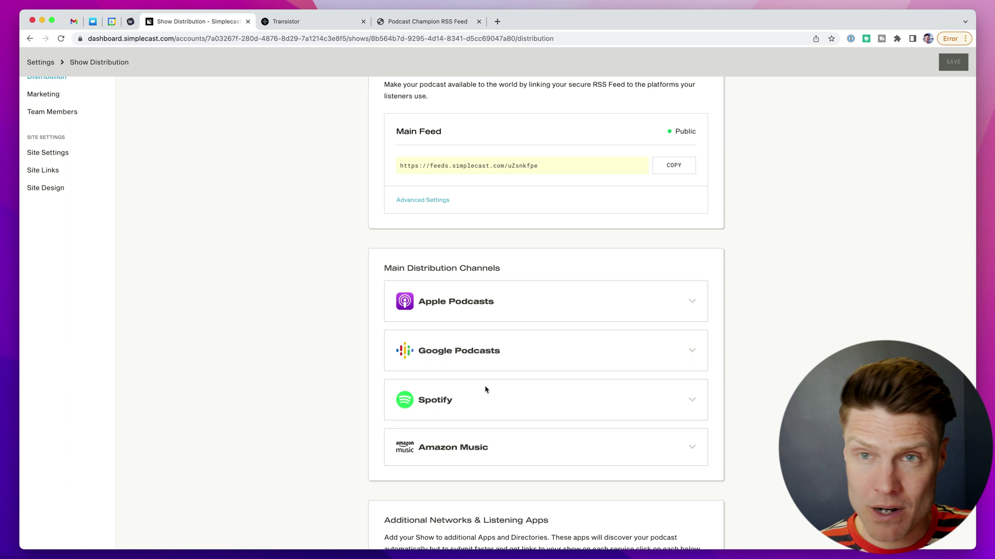
scroll(485, 389, up, 2)
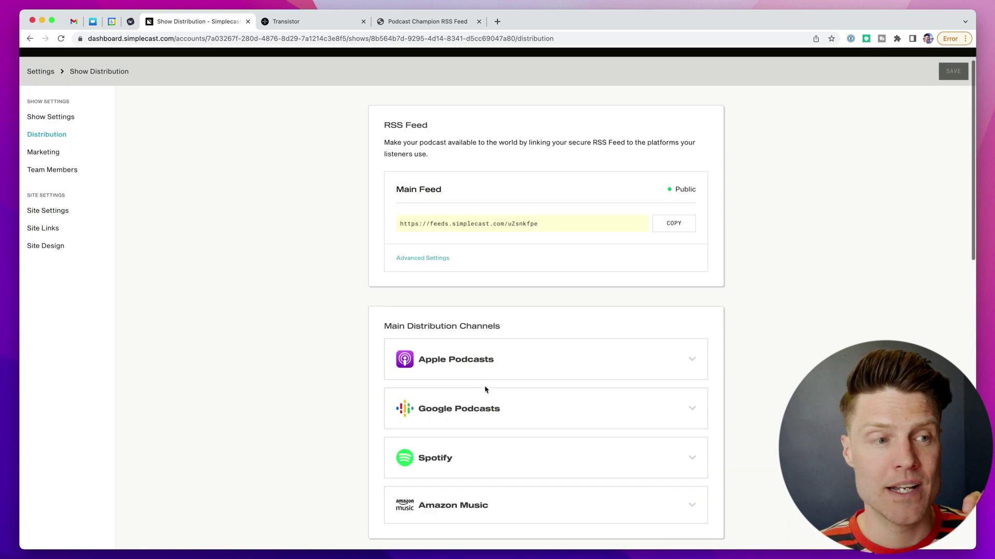
scroll(485, 390, up, 1)
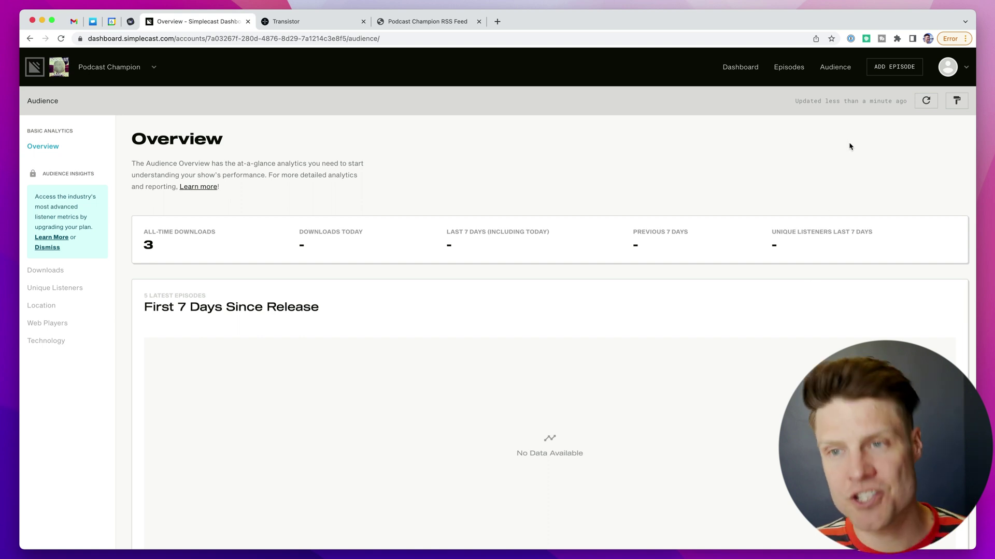
Step: Capture the analytics page with GoFullPage, then send the Analytics Report by email
key(alt+shift+p)
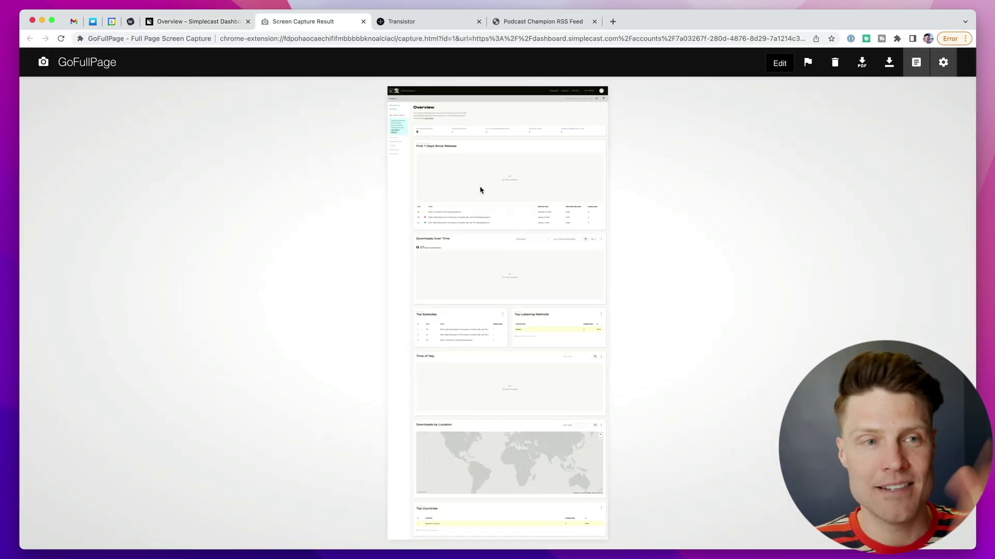
click(189, 22)
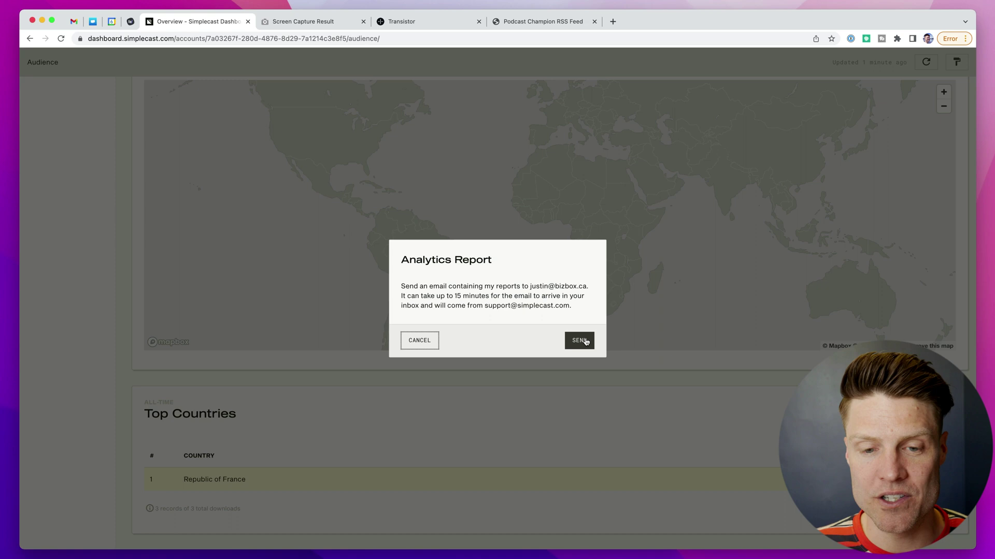
click(581, 341)
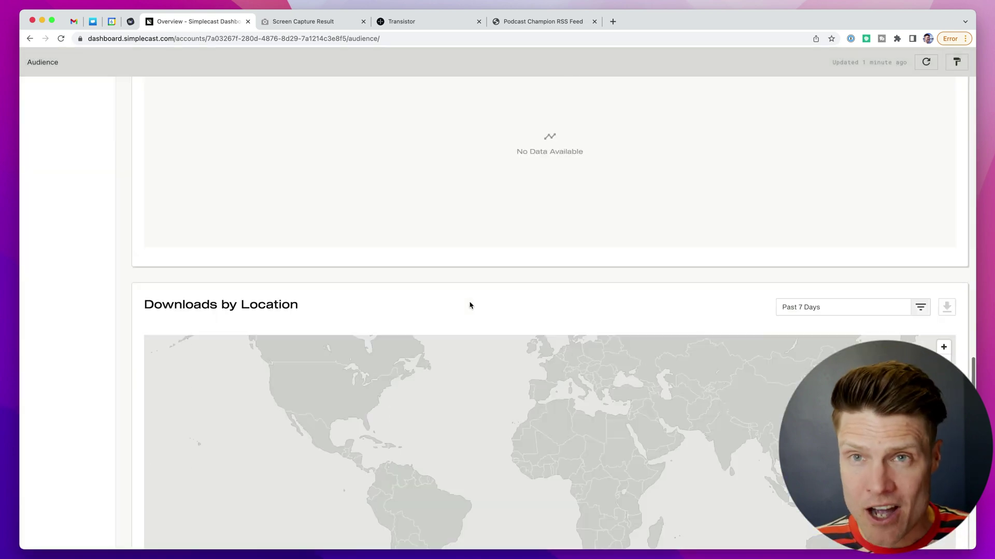
scroll(469, 306, up, 5)
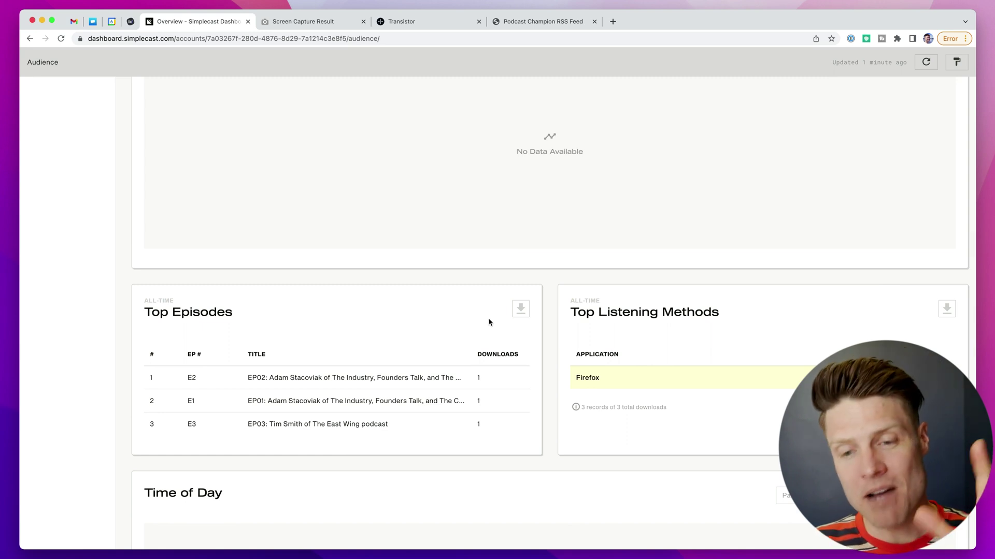
scroll(489, 323, up, 5)
scroll(488, 322, up, 5)
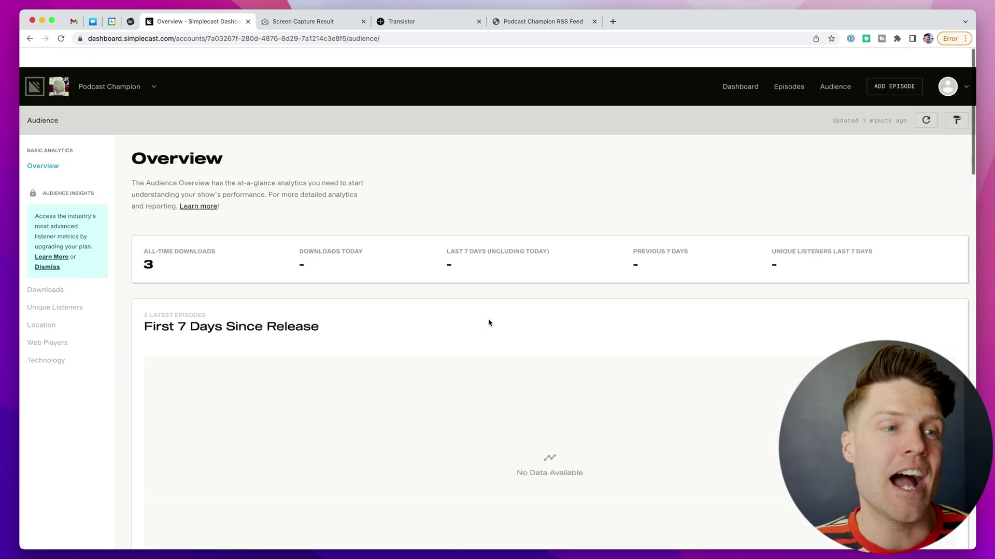
Step: Choose Your Account from the avatar menu to reach Account Settings
click(949, 68)
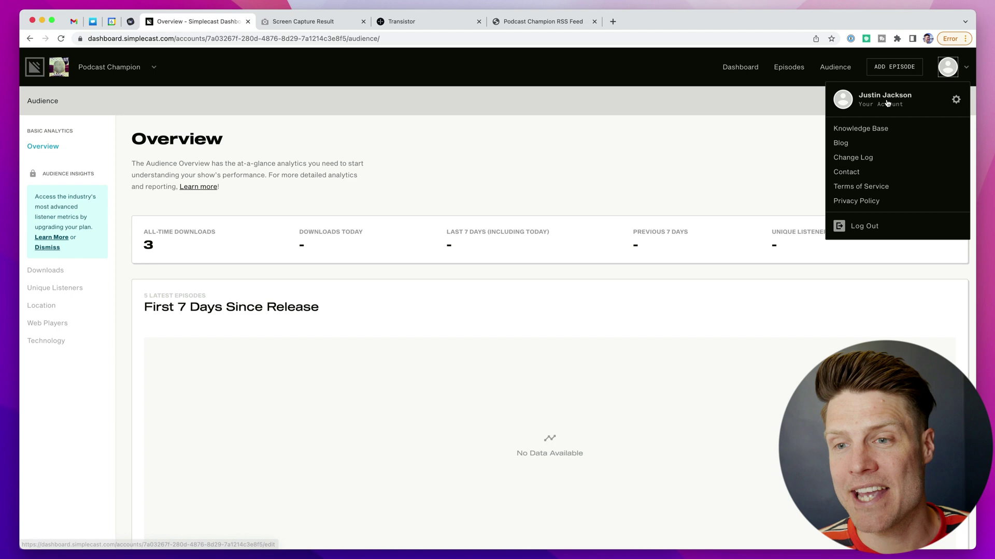
click(946, 100)
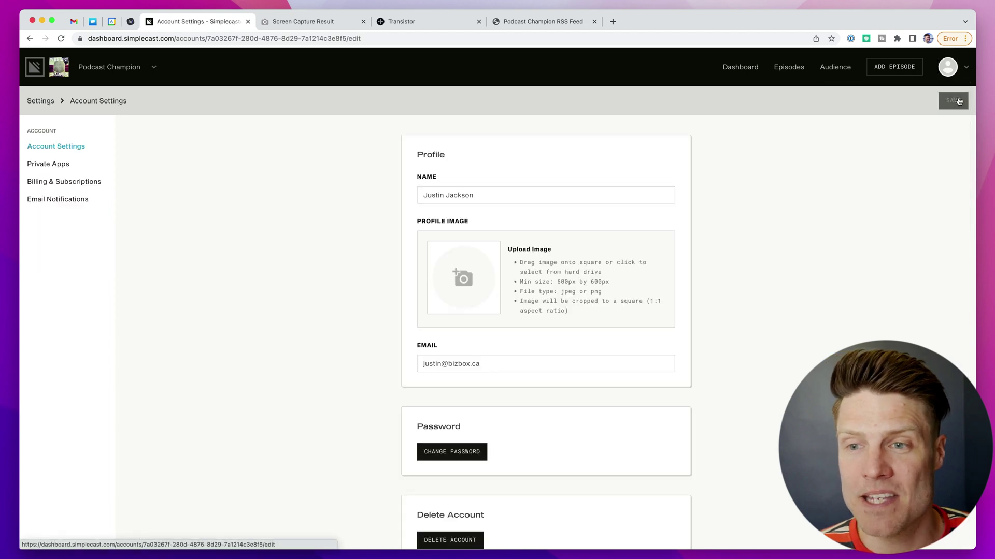